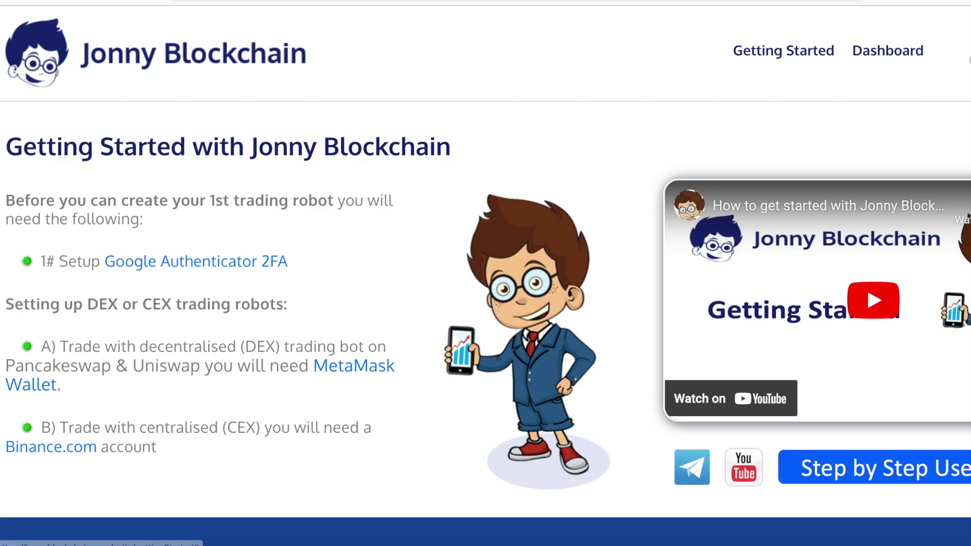
Step: Open the user name account menu and go to My Profile
left_click(970, 59)
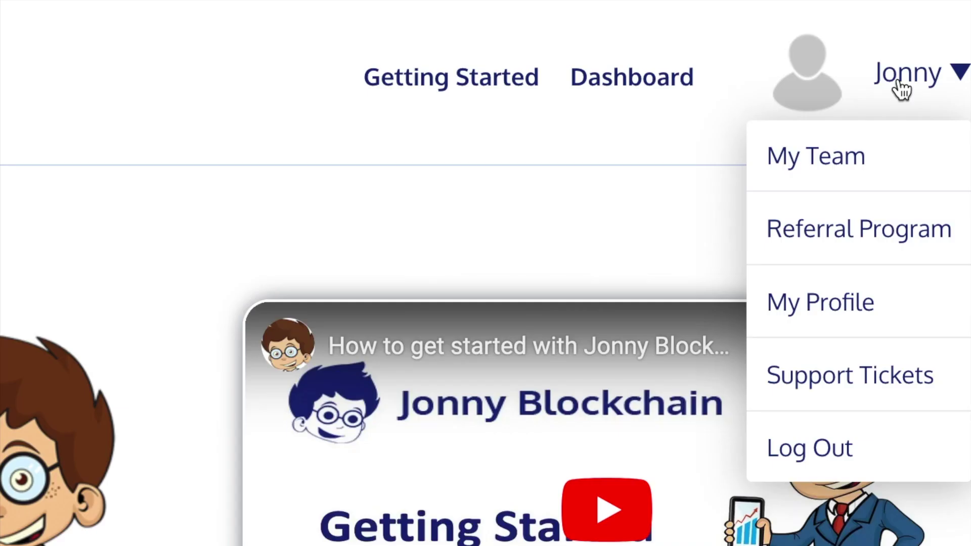
left_click(836, 311)
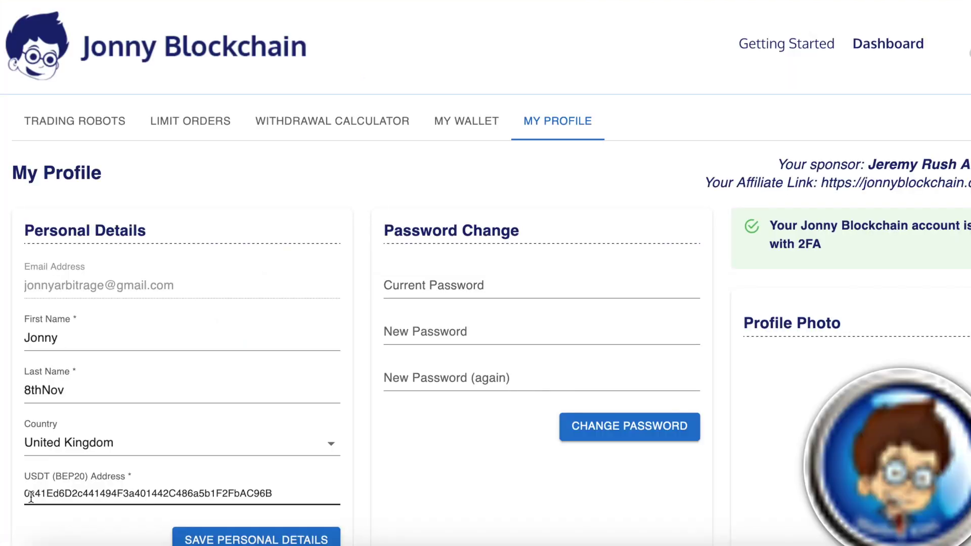
Step: Point out the saved USDT (BEP20) address without changing it, then go to My Wallet
left_click_drag(268, 495, 17, 495)
left_click(44, 494)
left_click(473, 215)
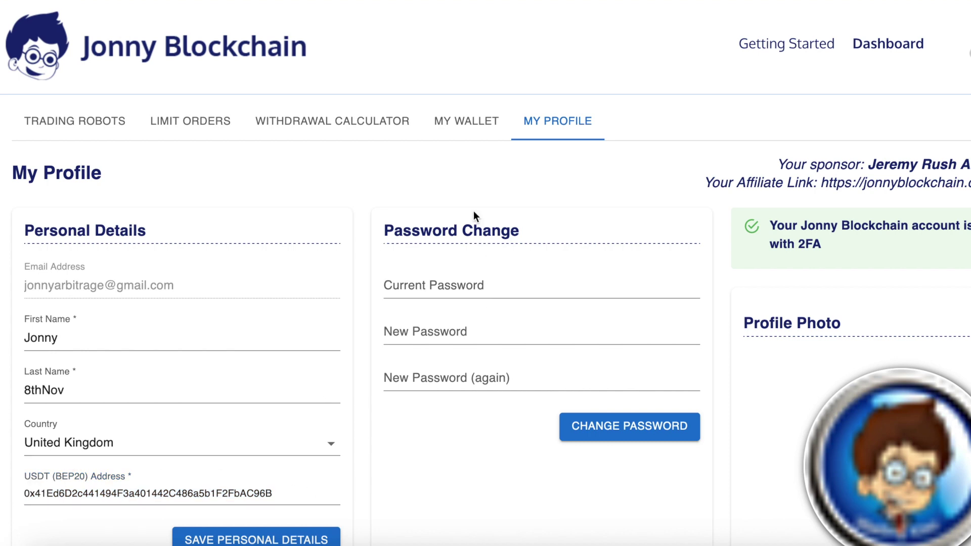
left_click(462, 130)
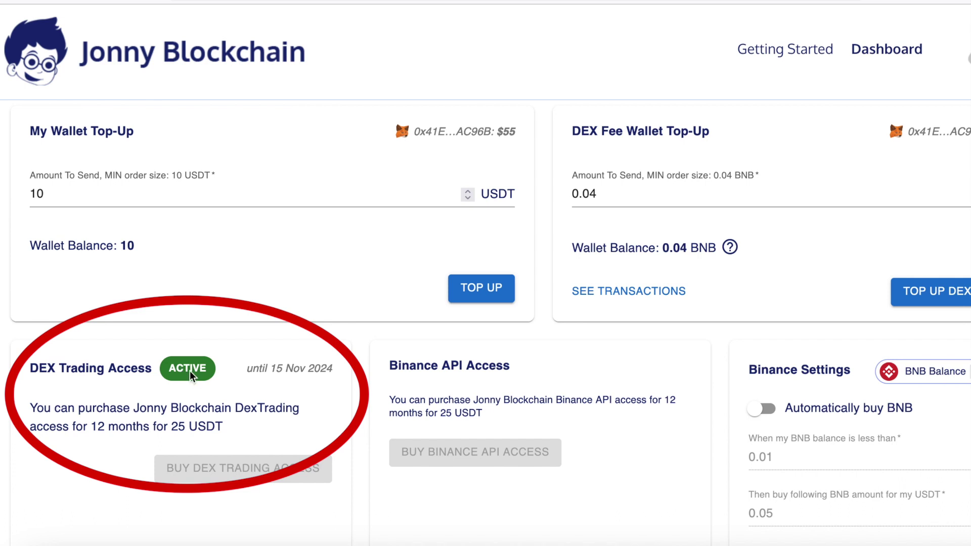
Step: Point out the ACTIVE DEX Trading Access status, then go to Trading Robots
left_click_drag(248, 373, 354, 373)
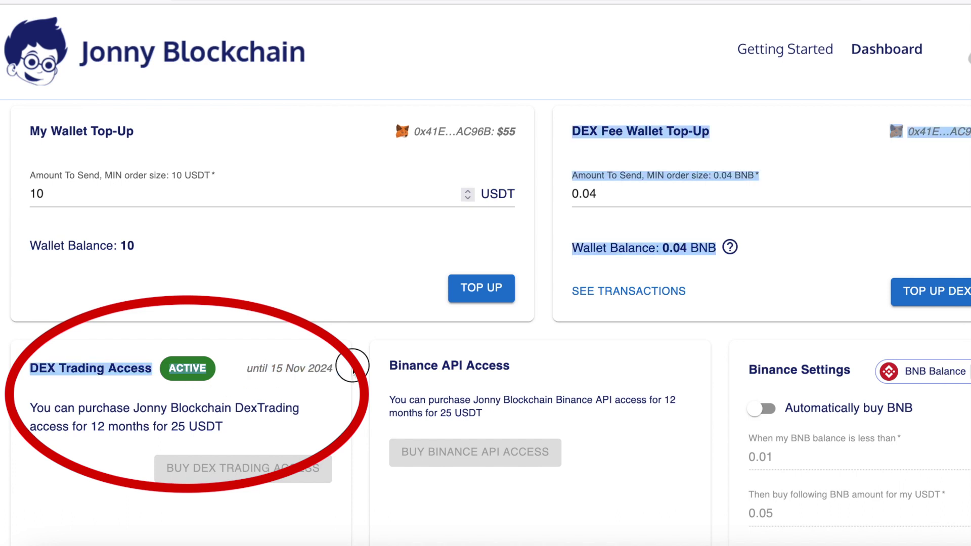
left_click(328, 375)
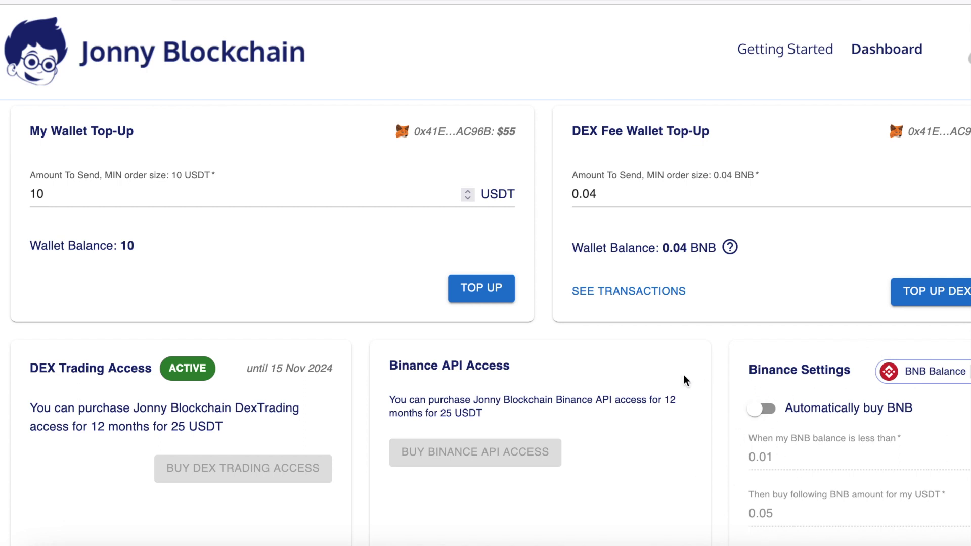
scroll(684, 375, "up", 3)
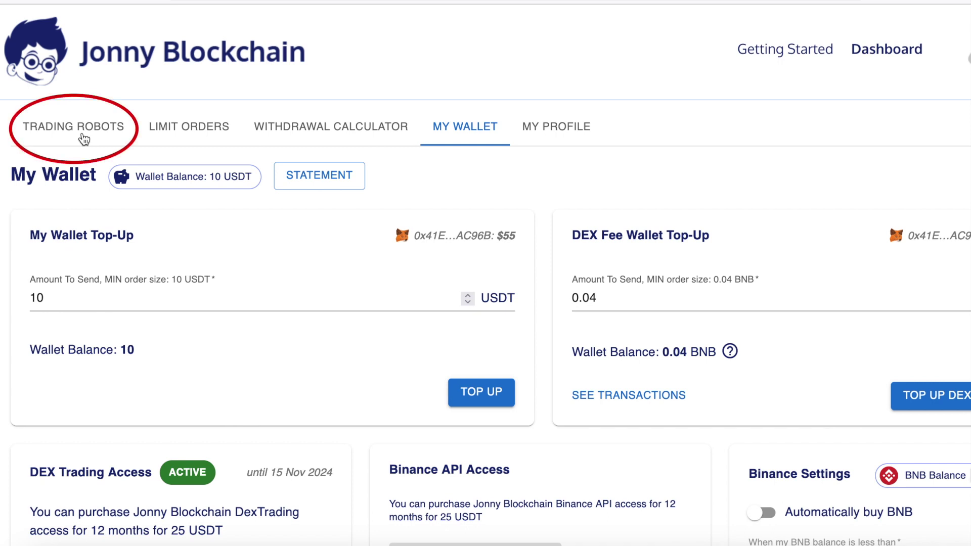
left_click(72, 132)
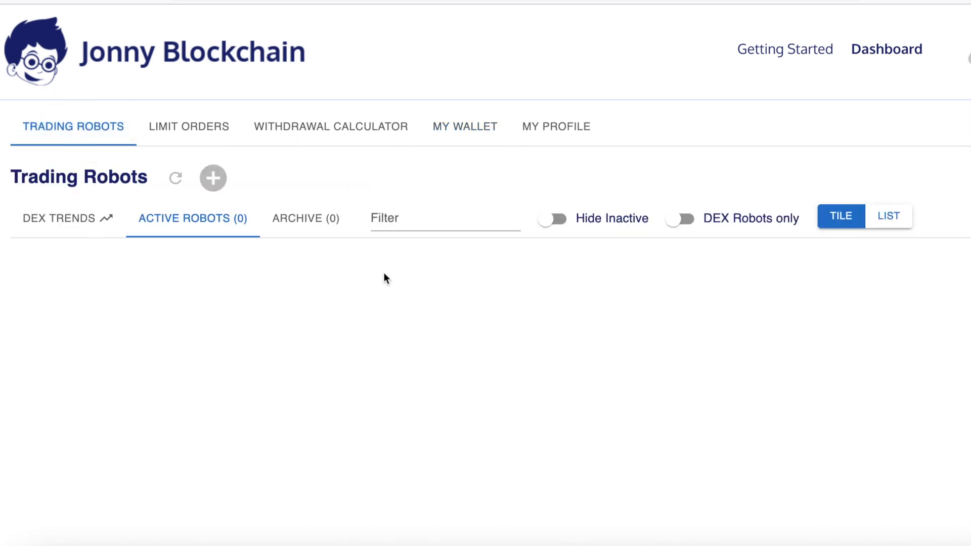
Step: Create a new trading robot and rename it from 'New XRP robot' to 'My 1st bot'
left_click(213, 178)
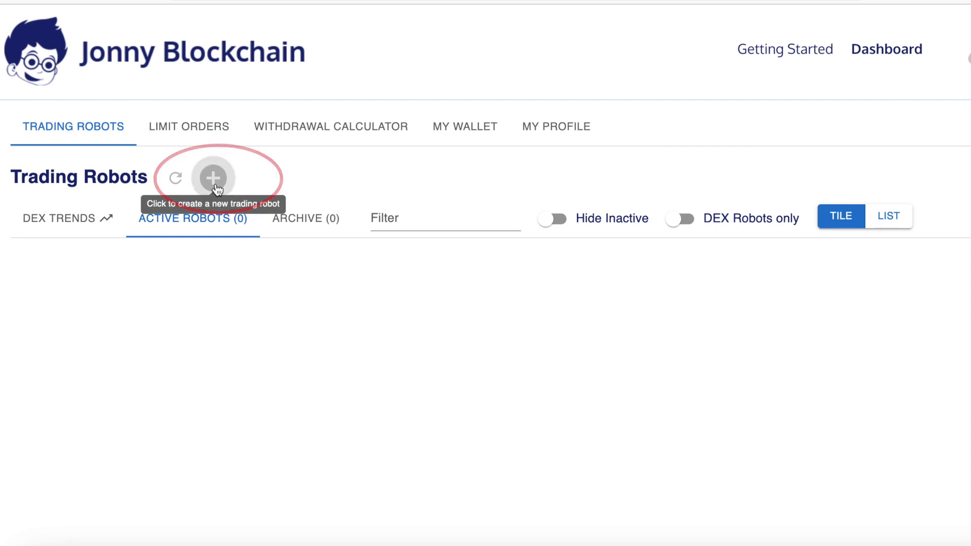
left_click_drag(101, 191, 12, 192)
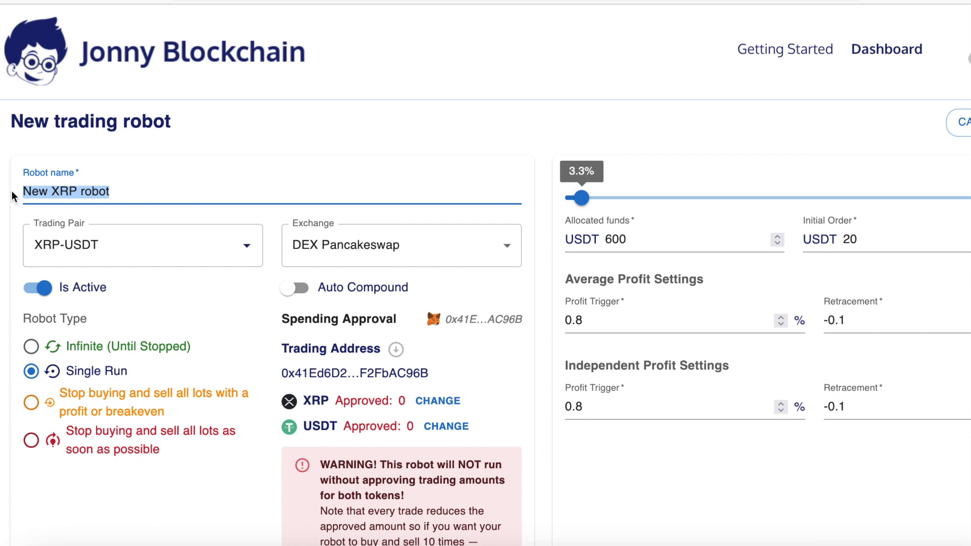
type("My 1st bot")
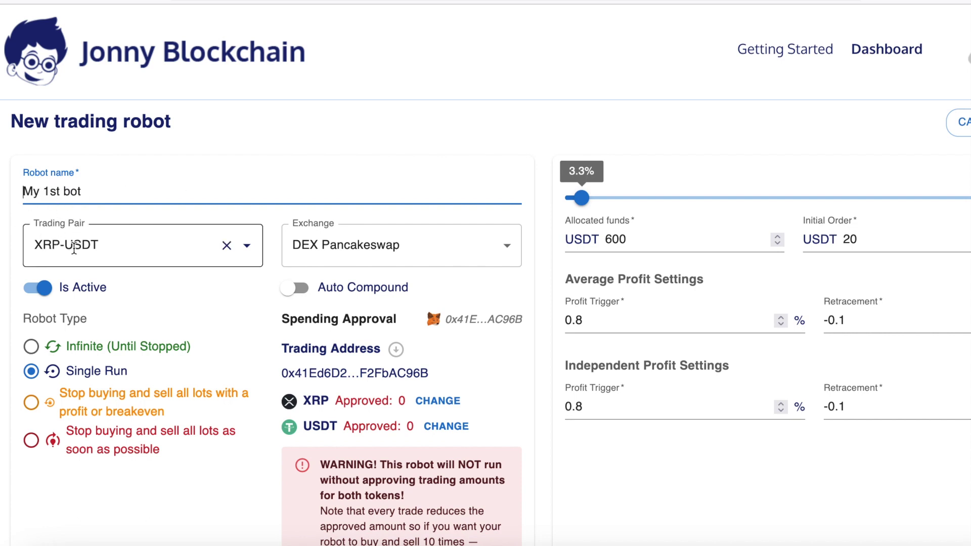
Step: Change the robot's trading pair to AVAX-USDT
left_click(247, 246)
type("avax")
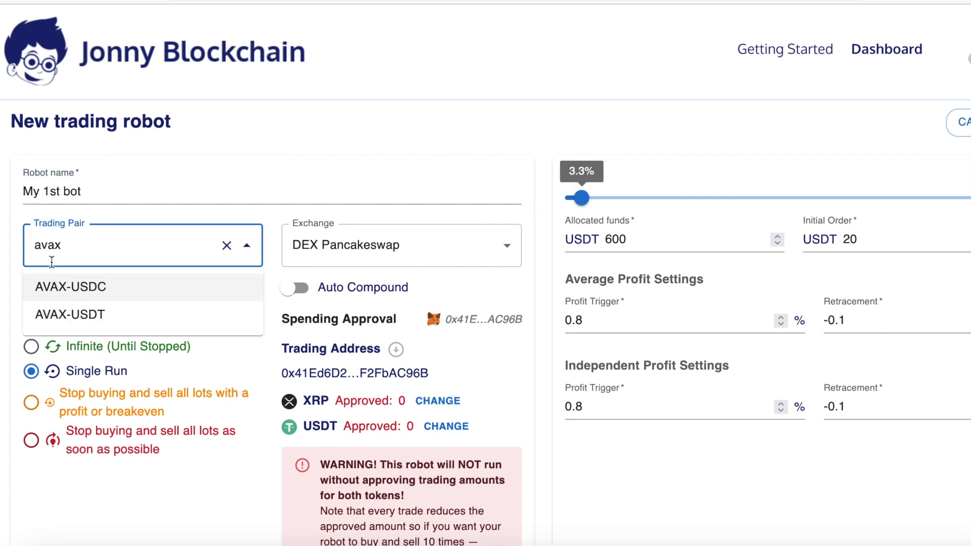
left_click(87, 319)
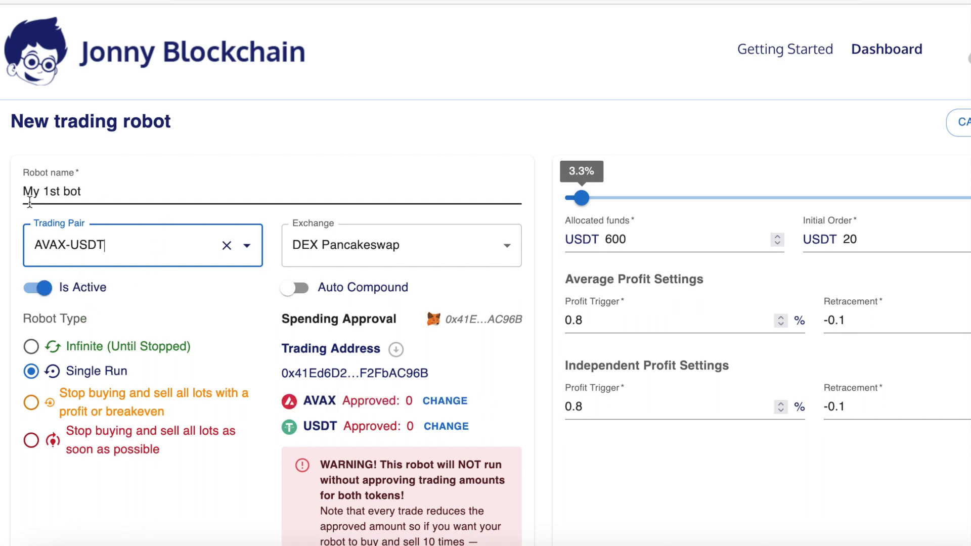
Step: Keep the robot active and set it to run until stopped
left_click(36, 293)
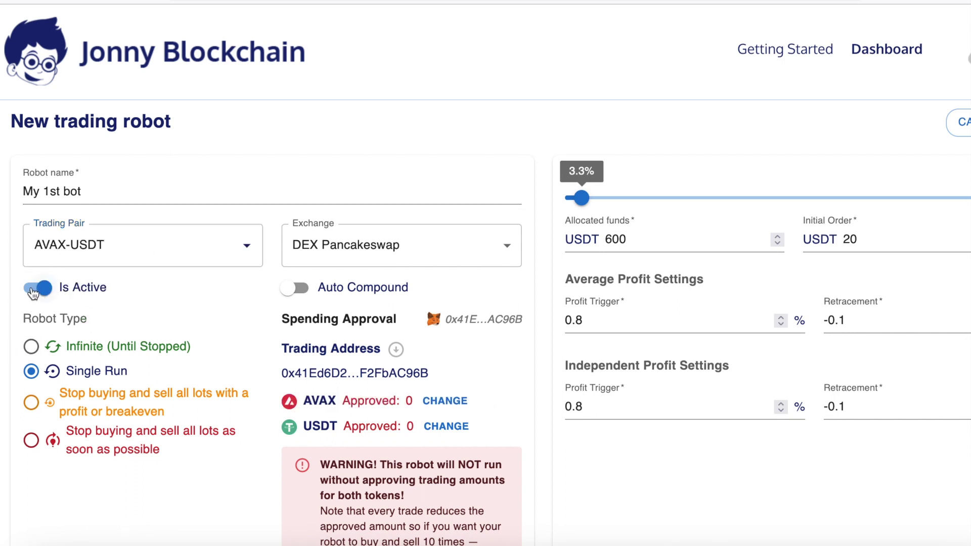
left_click(45, 292)
scroll(65, 314, "down", 3)
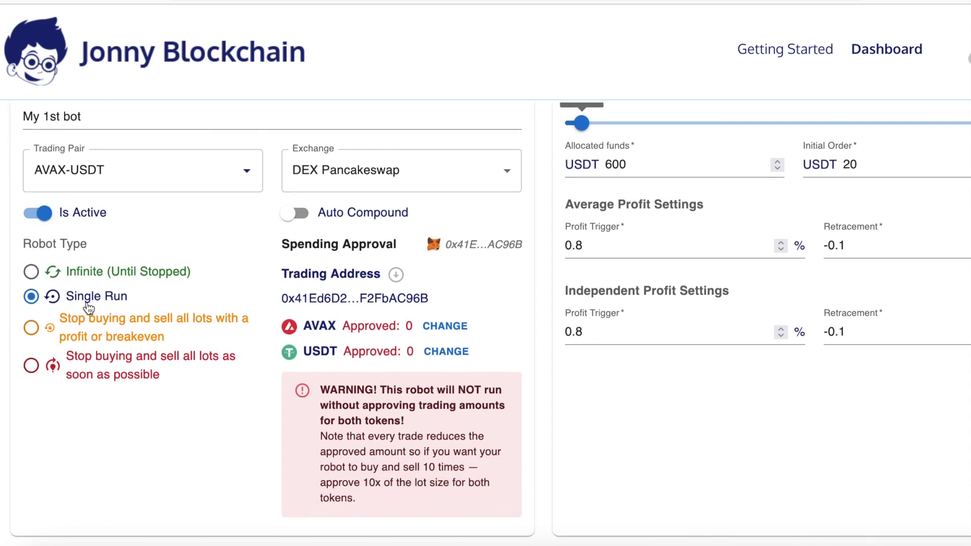
left_click(31, 273)
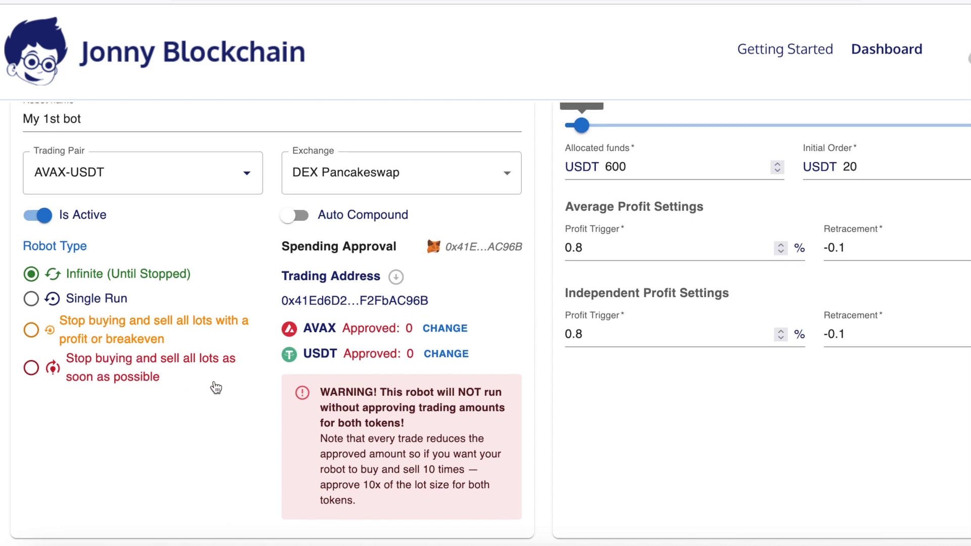
Step: Begin approving the USDT trading allowance for the robot
scroll(215, 388, "up", 1)
scroll(216, 387, "down", 1)
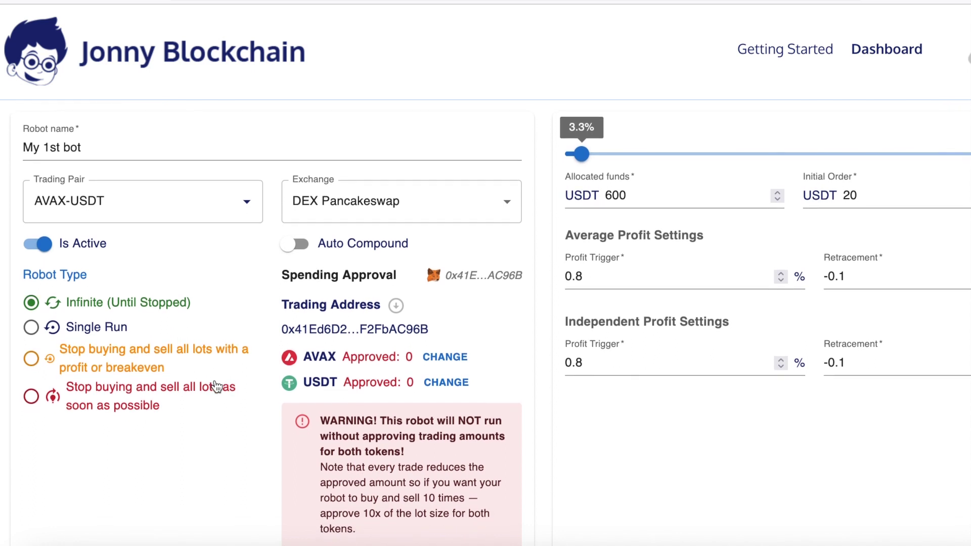
left_click(452, 385)
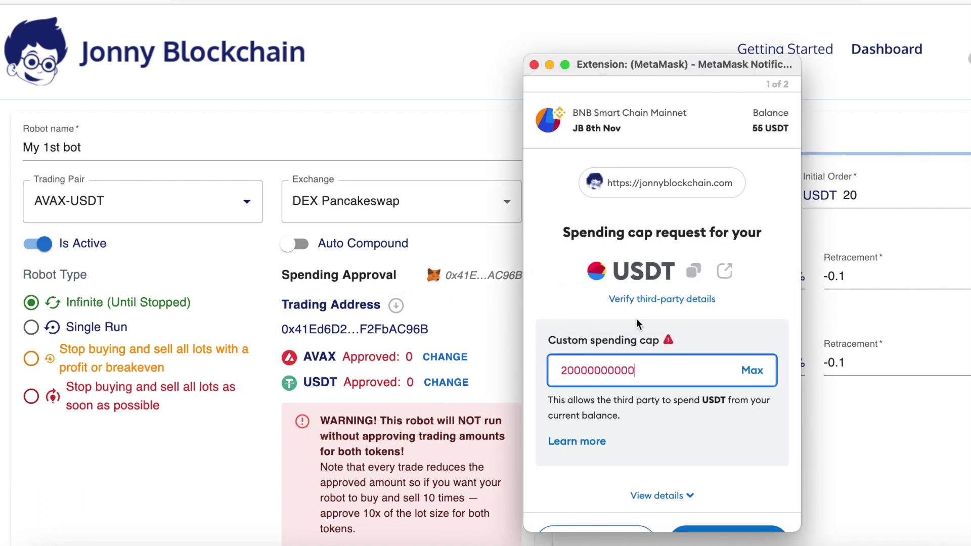
left_click(645, 373)
scroll(658, 404, "down", 2)
left_click(743, 506)
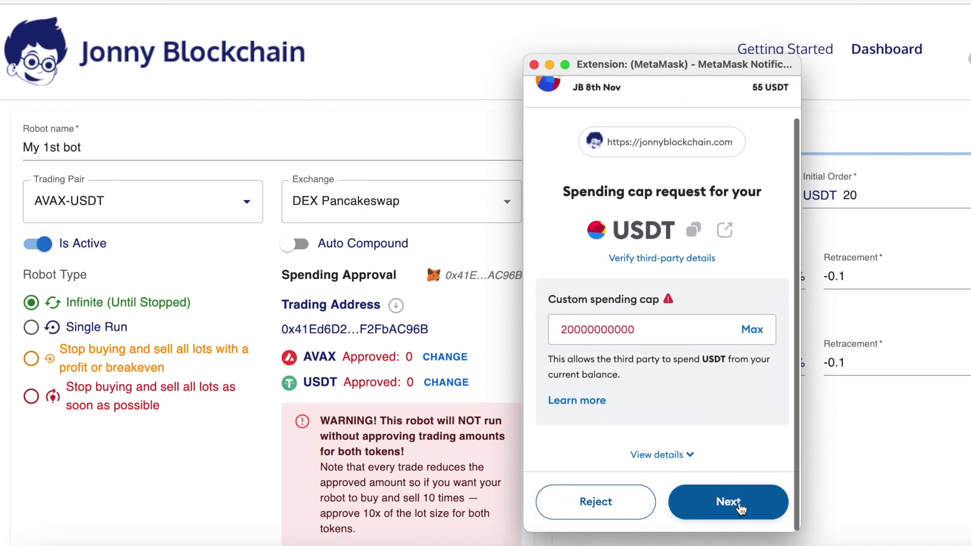
left_click(741, 507)
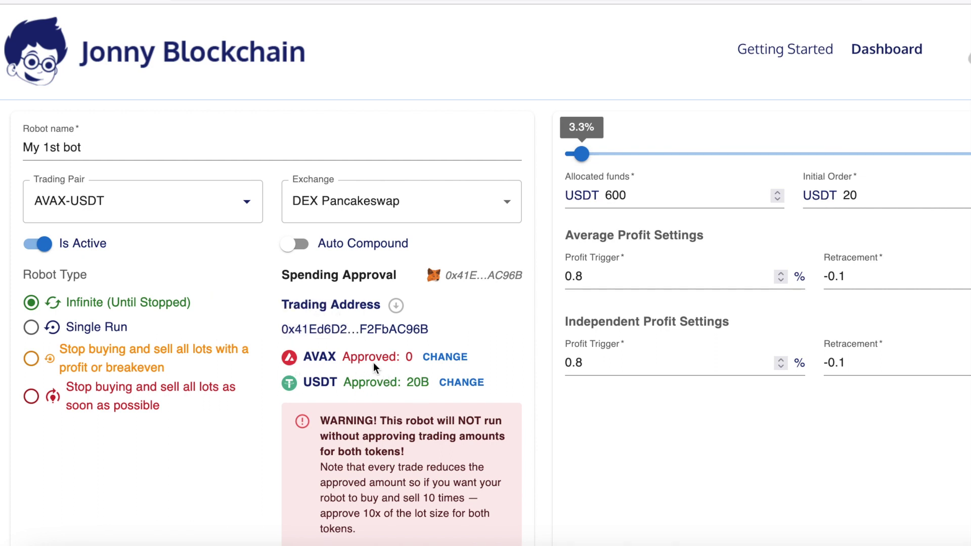
left_click(450, 359)
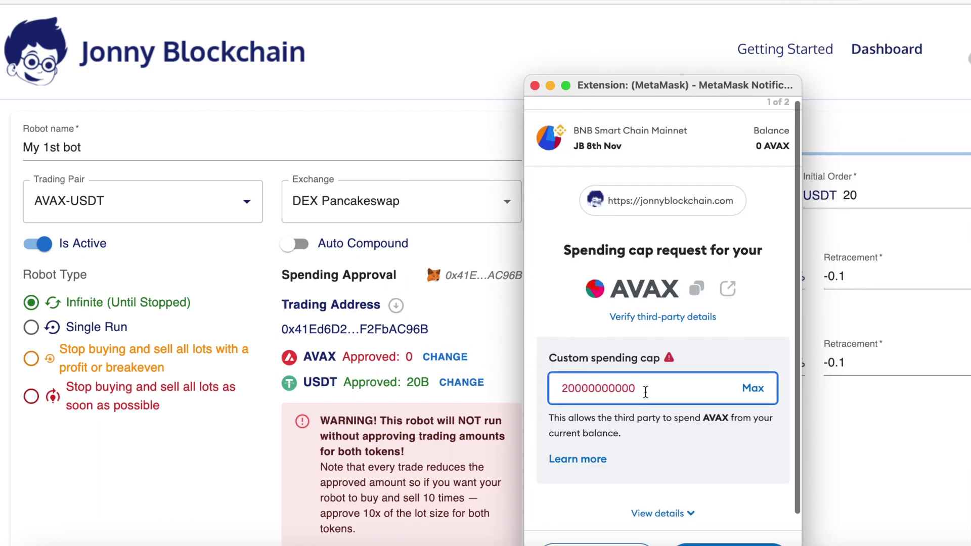
scroll(645, 393, "down", 2)
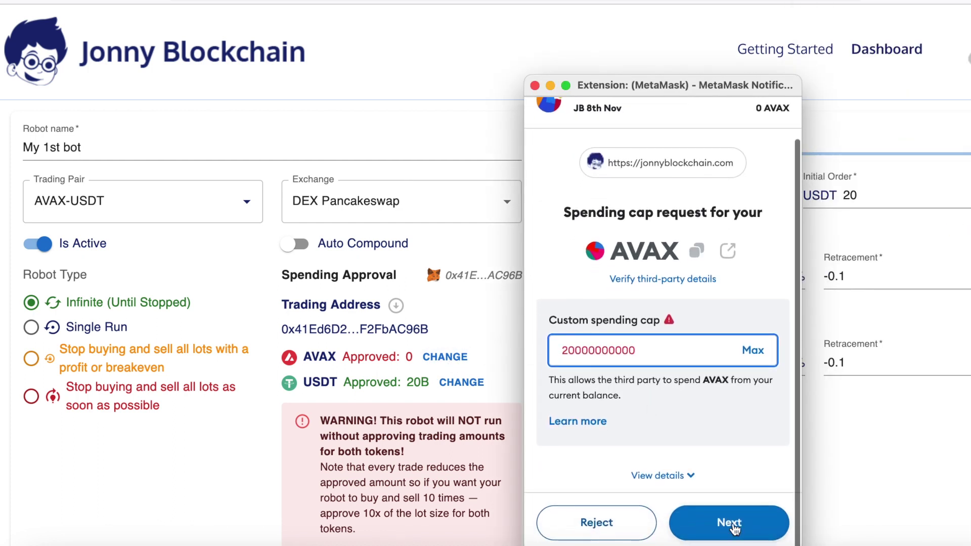
left_click(734, 526)
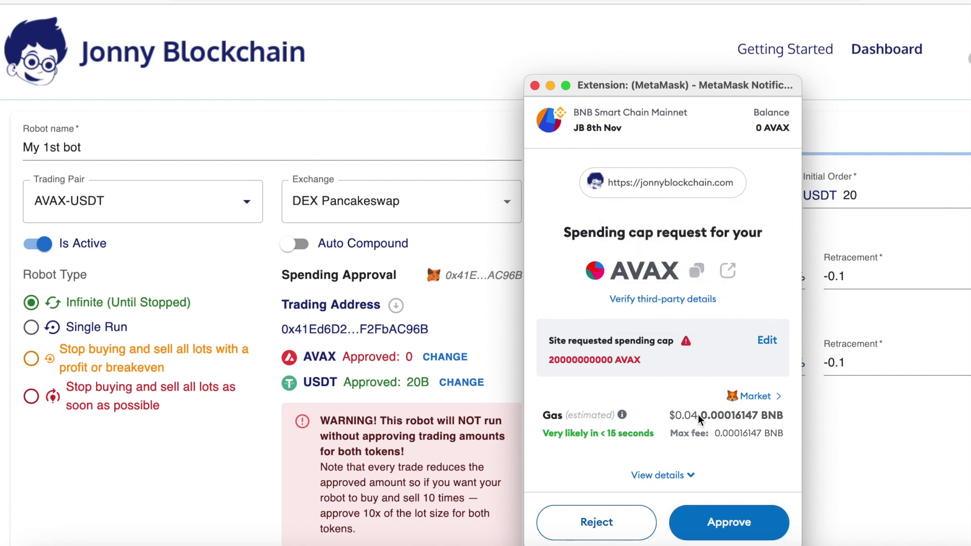
left_click(731, 521)
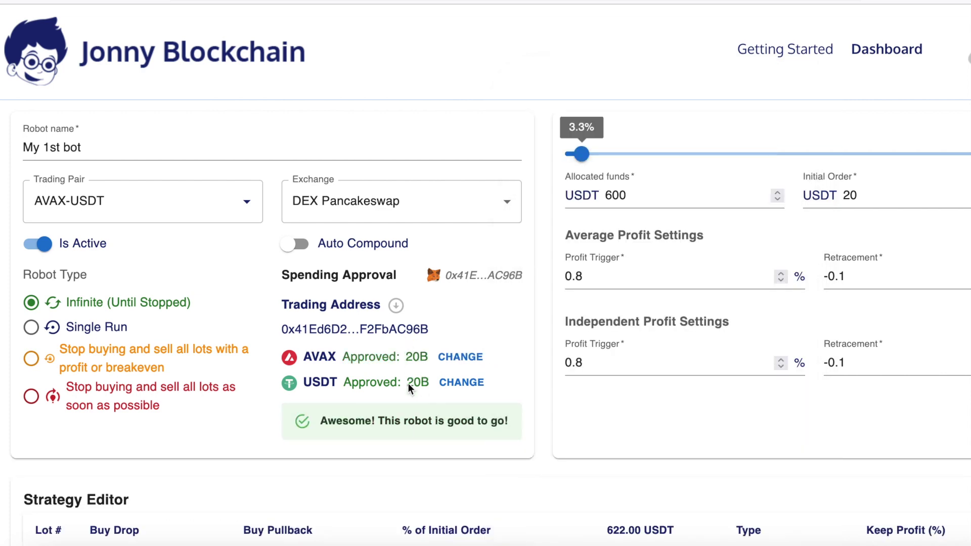
Step: Review the strategy table and save 'My 1st bot'
scroll(409, 384, "up", 1)
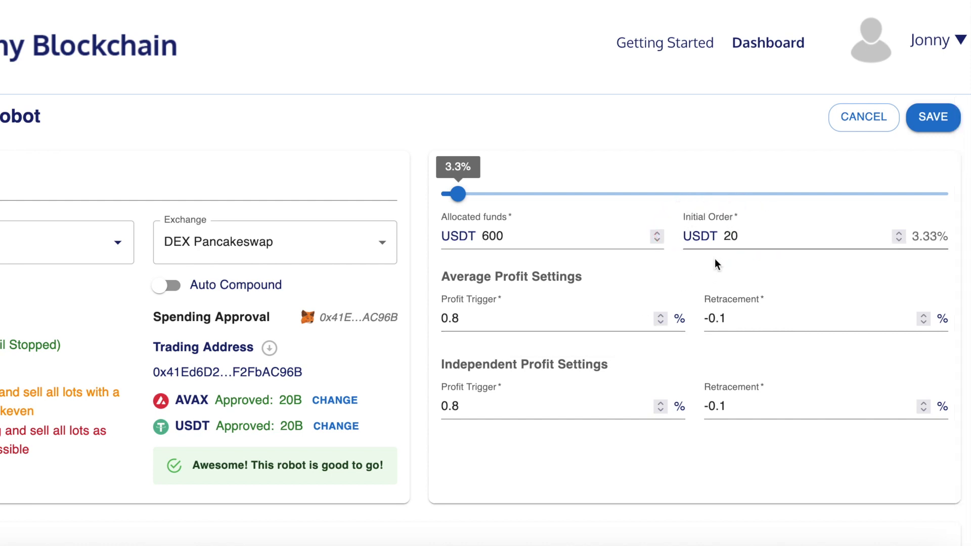
scroll(618, 454, "down", 6)
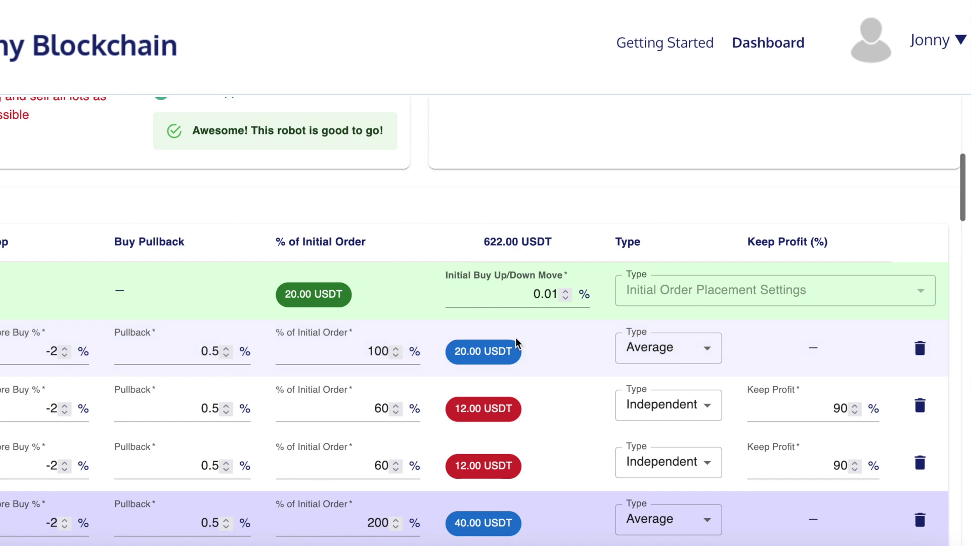
scroll(517, 344, "up", 7)
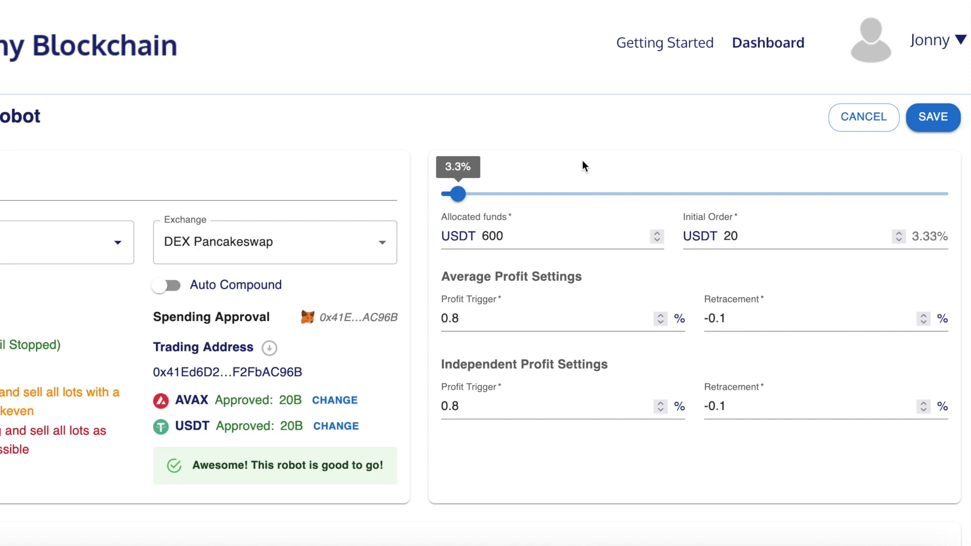
left_click(946, 116)
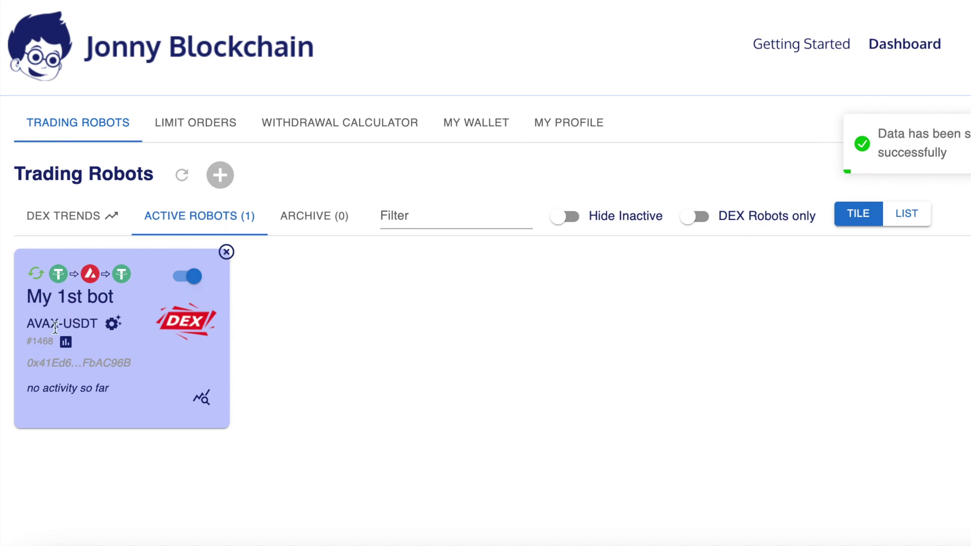
mouse_move(162, 322)
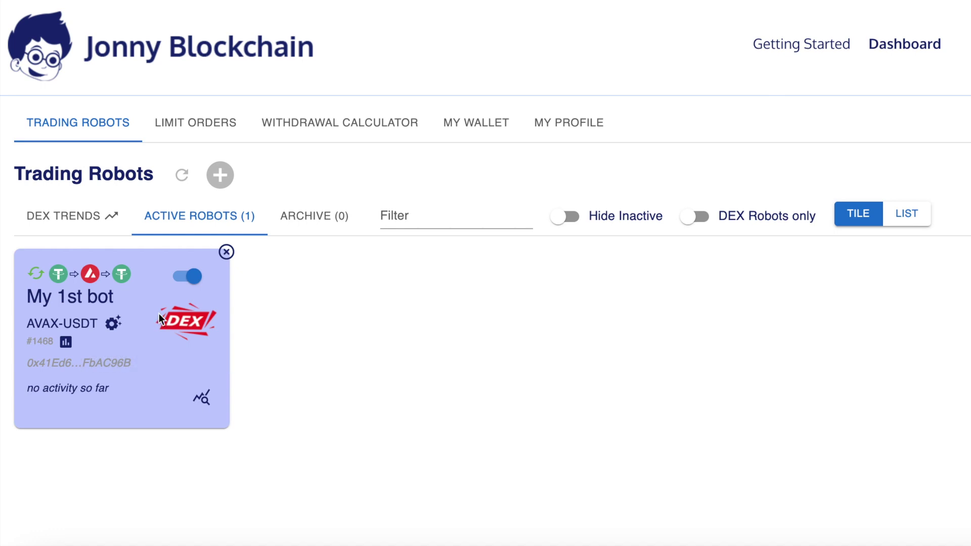
left_click(181, 282)
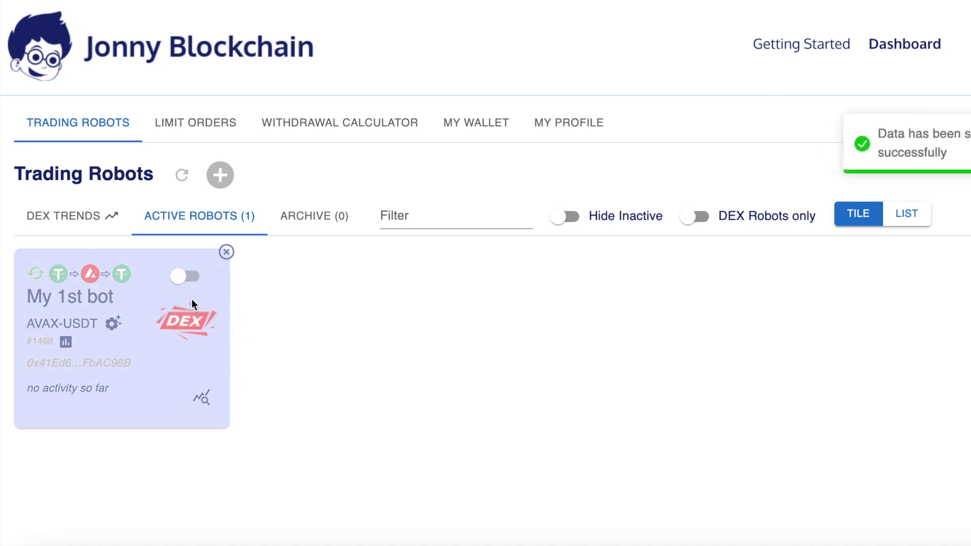
left_click(195, 279)
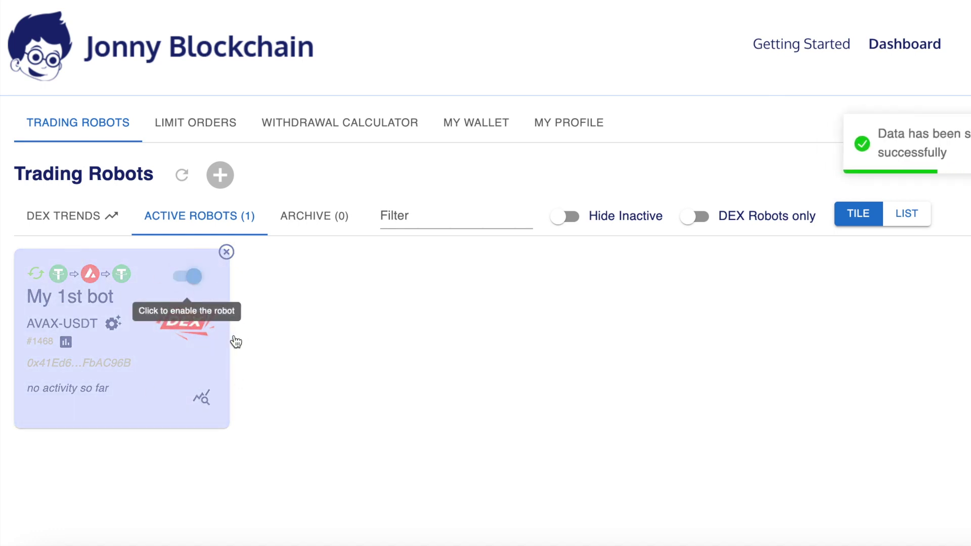
left_click(112, 326)
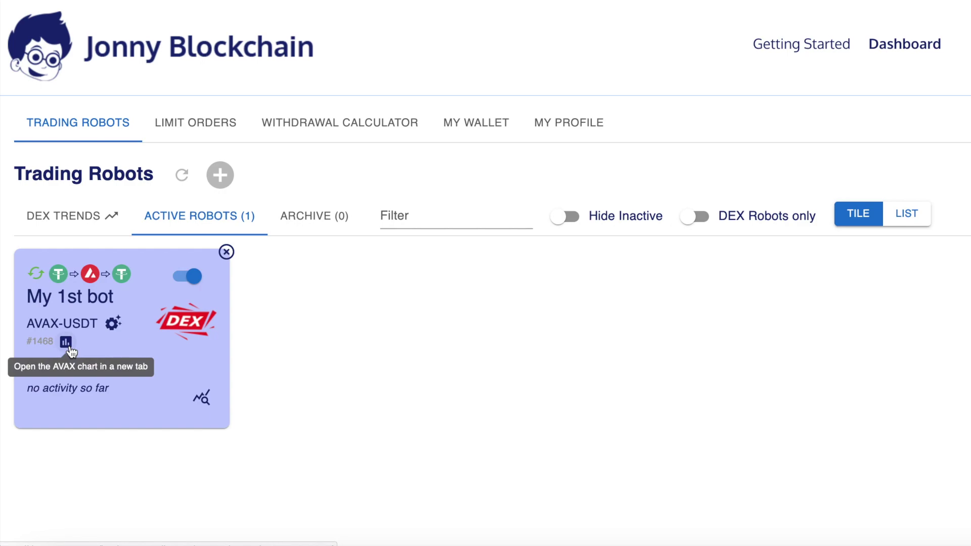
left_click(66, 344)
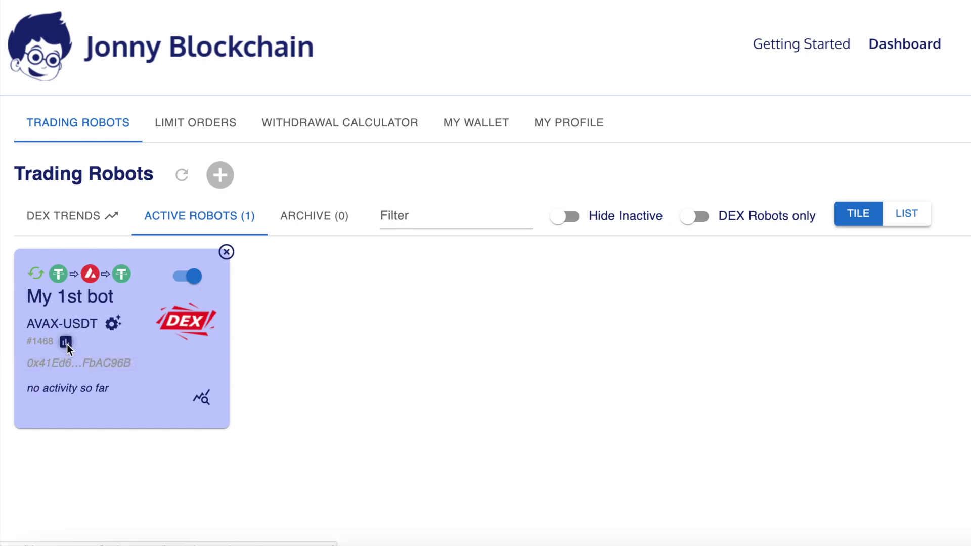